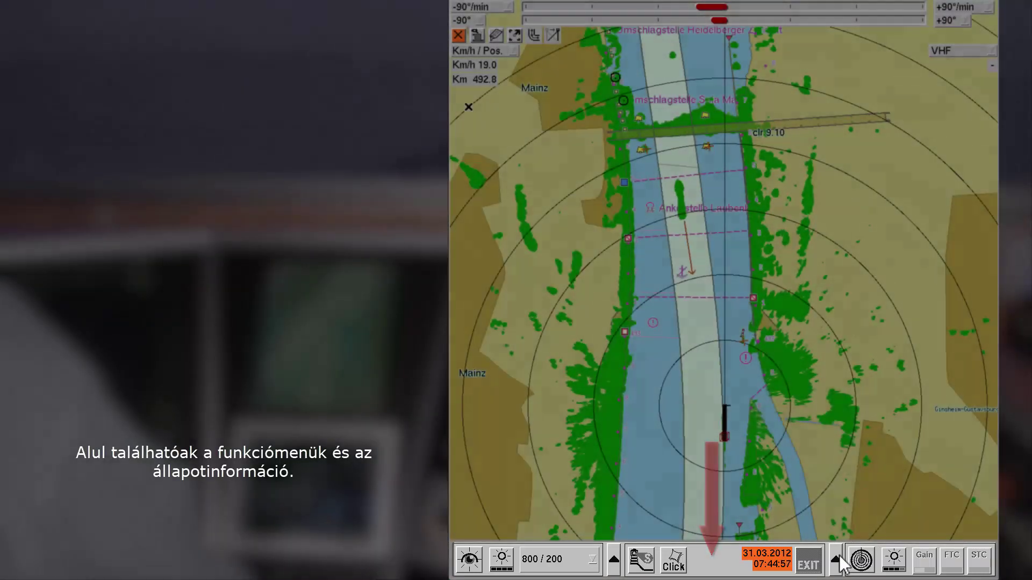
- Expand both function menus to view their settings and collapse them again
left_click(836, 560)
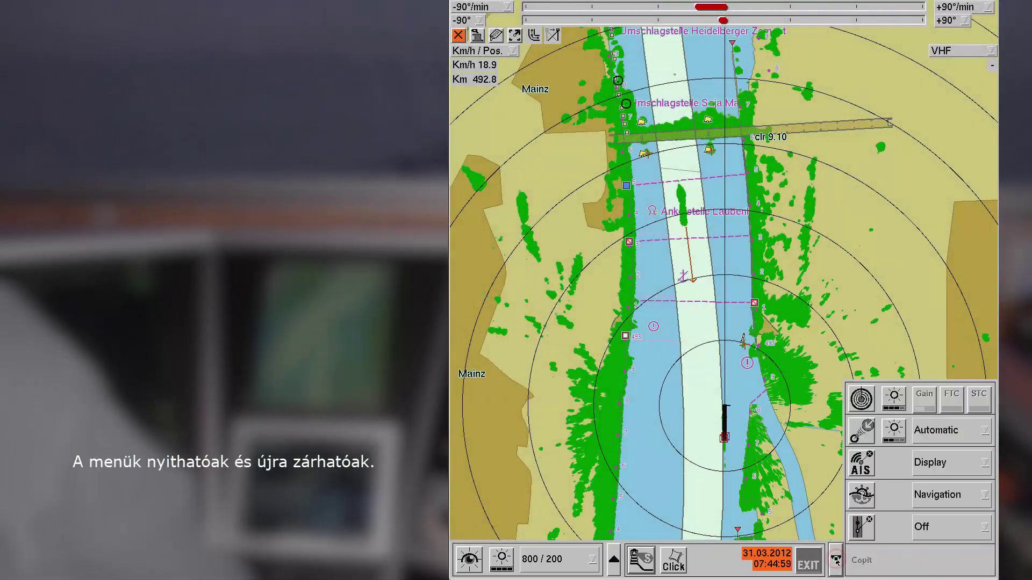
left_click(614, 564)
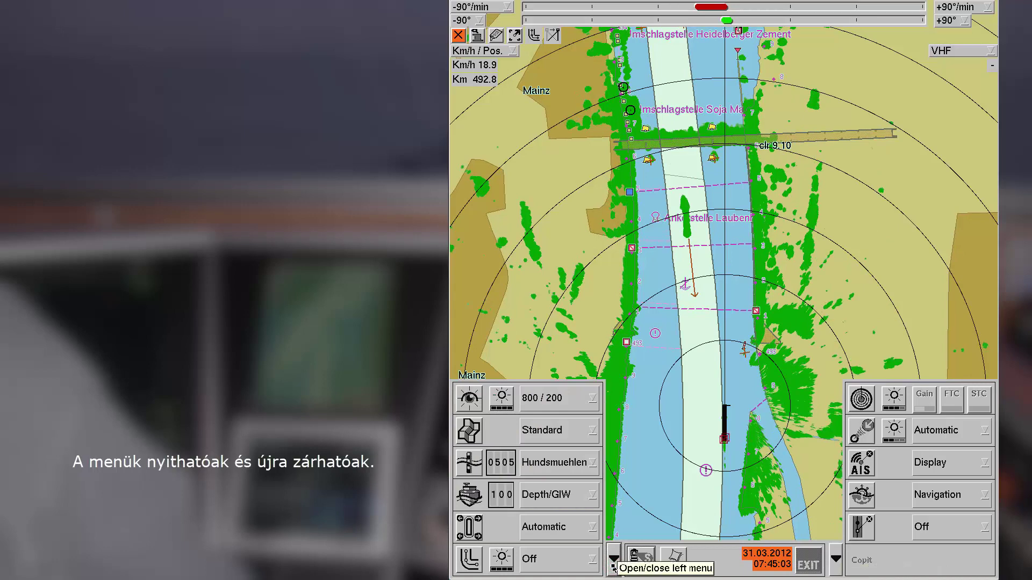
left_click(614, 563)
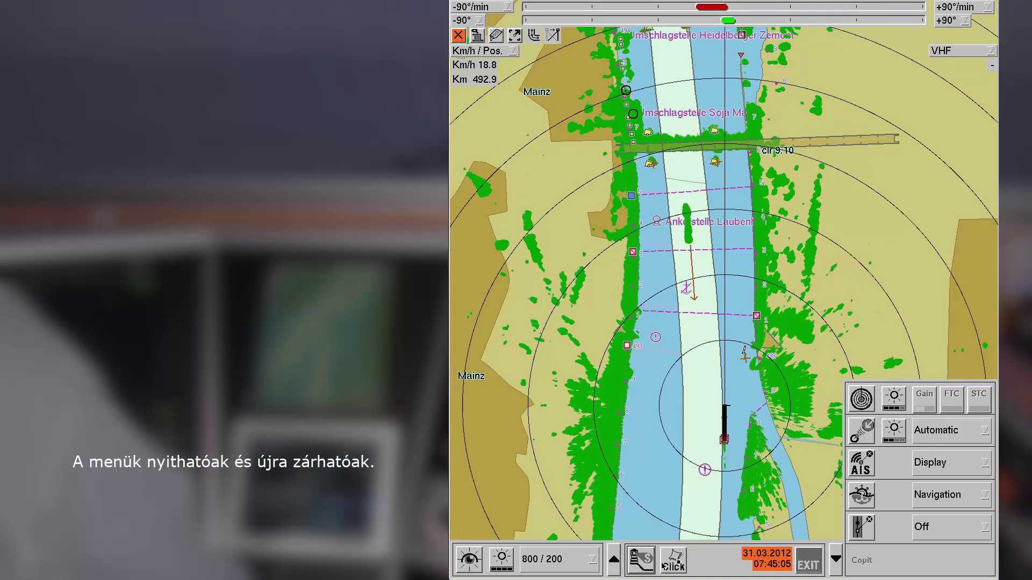
left_click(835, 561)
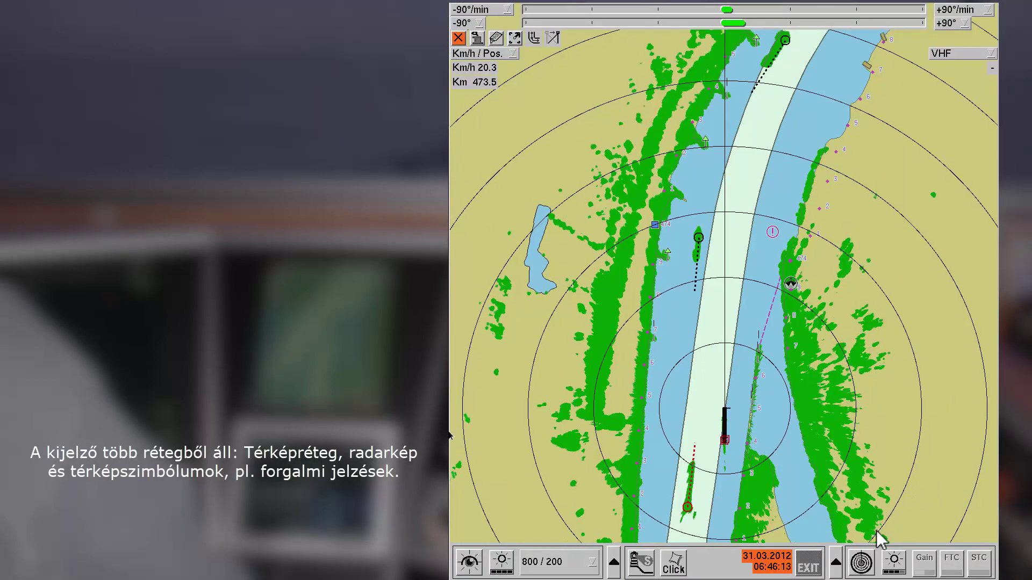
- Open the radar settings, temporarily suppress the radar image to view the chart beneath, and close the settings
left_click(863, 562)
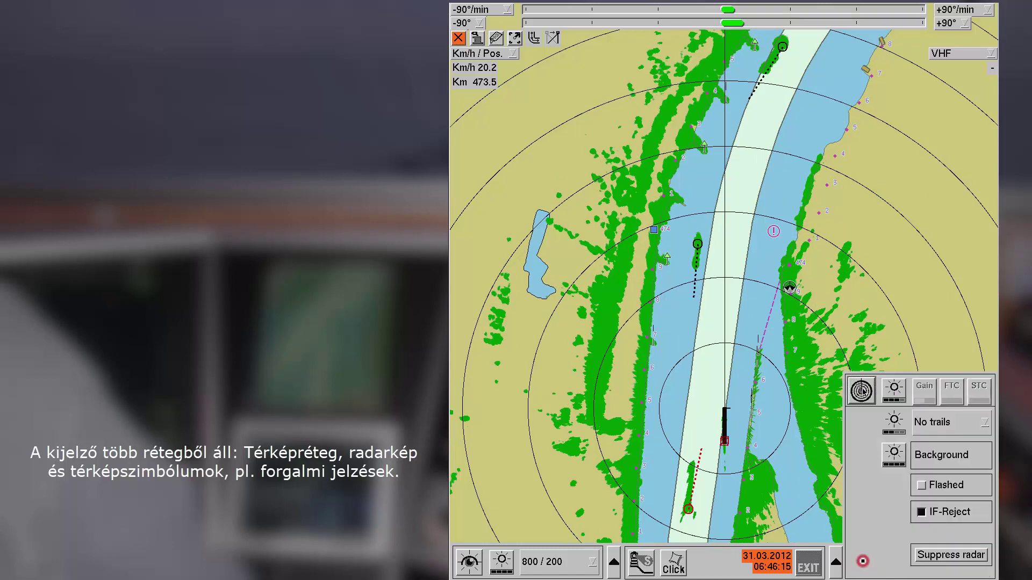
left_click(926, 555)
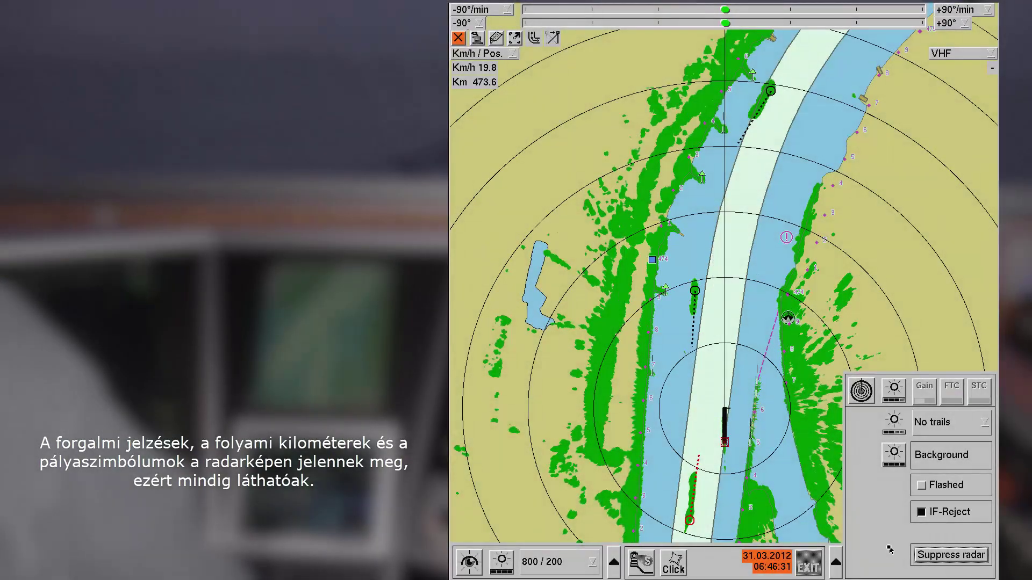
left_click(861, 395)
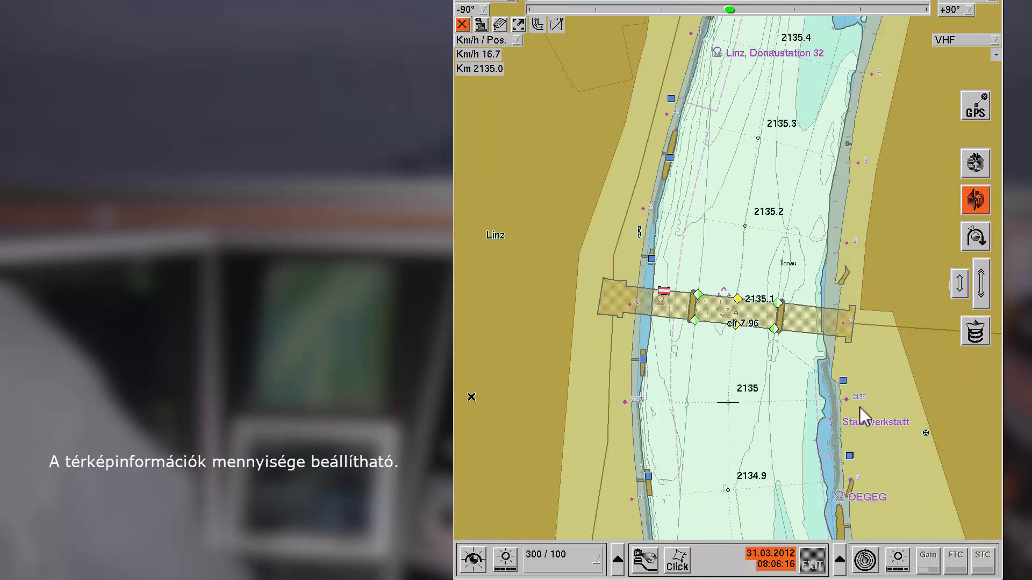
- Review the chart at the Details information level and set the level to Standard
left_click(616, 558)
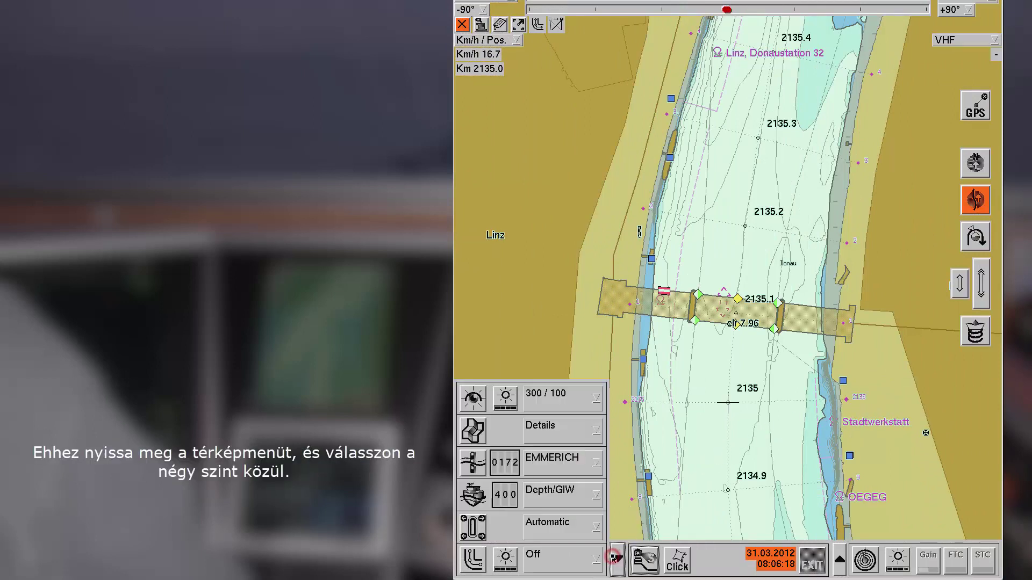
left_click(547, 427)
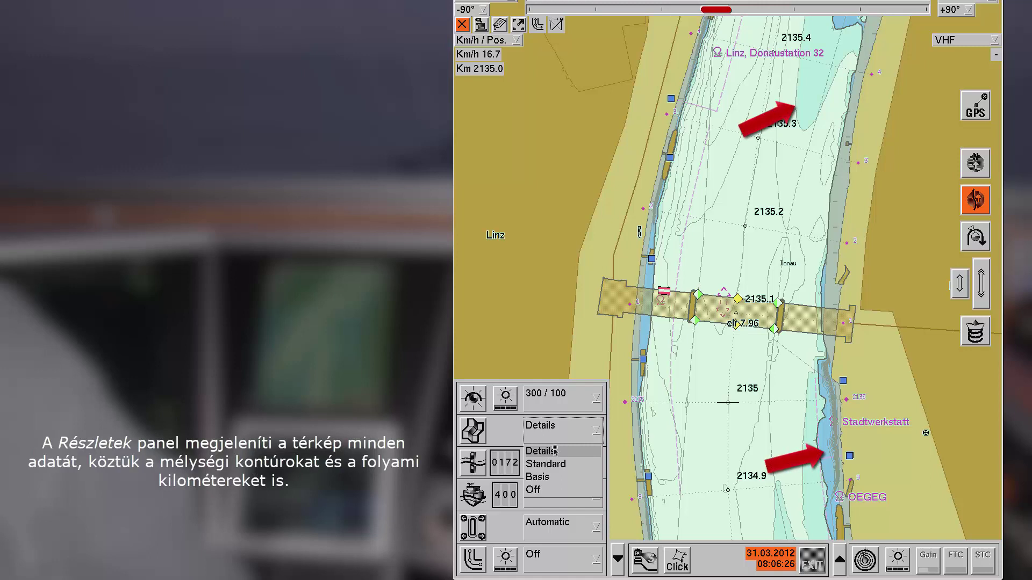
left_click(562, 444)
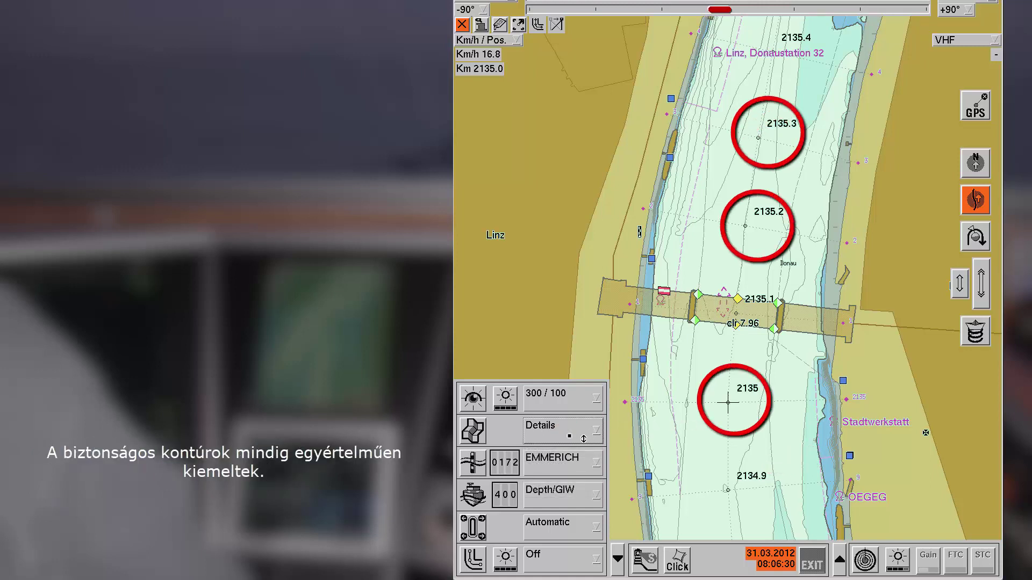
left_click(559, 436)
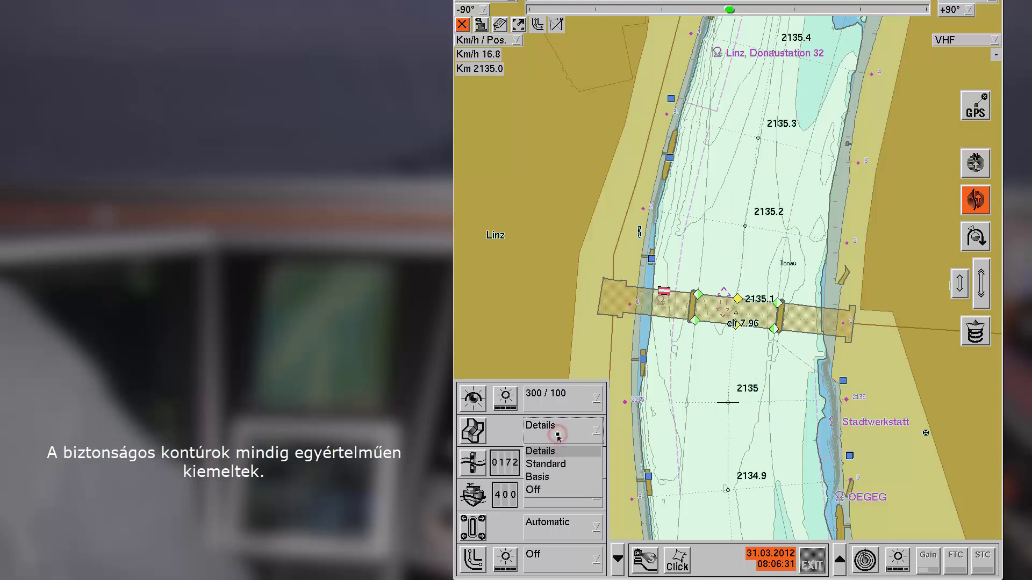
left_click(539, 466)
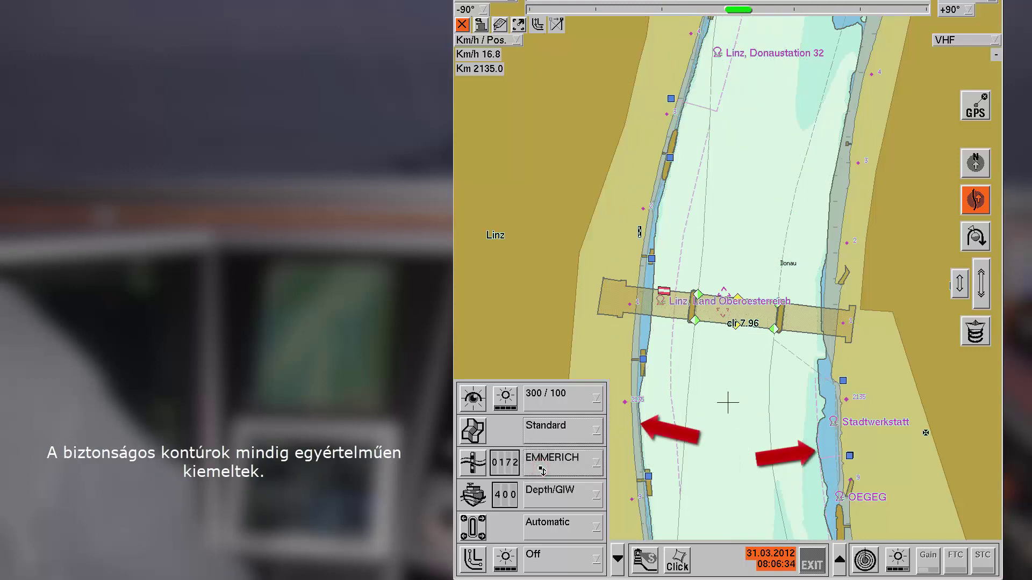
- Switch the chart information level to Basis and Off, and return it to Standard
left_click(577, 428)
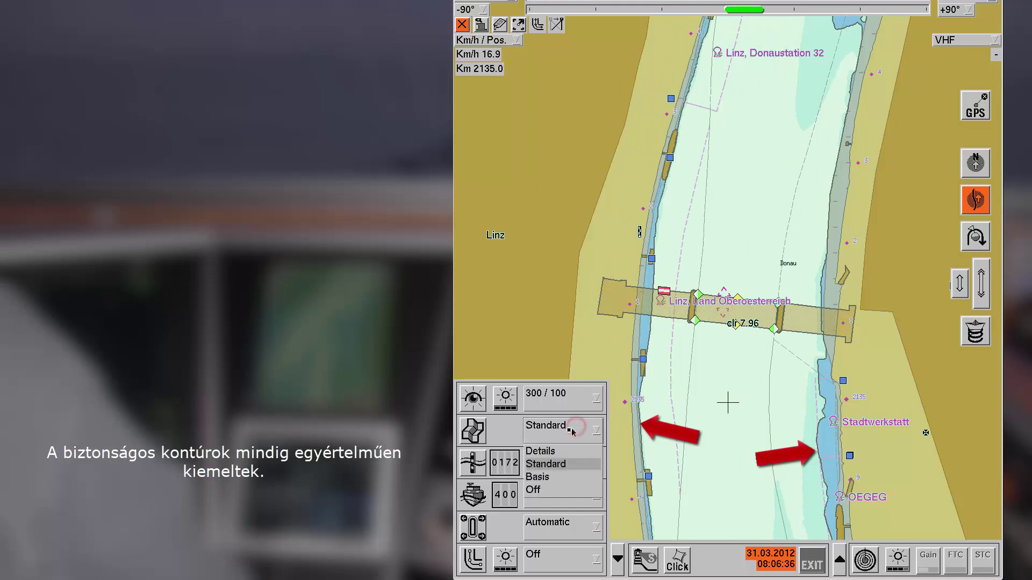
left_click(539, 477)
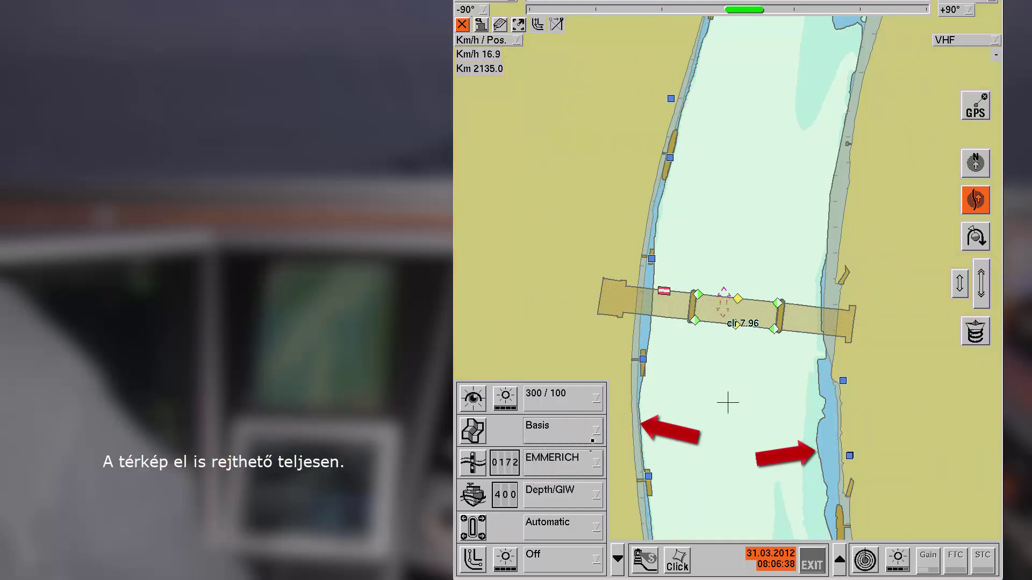
left_click(570, 432)
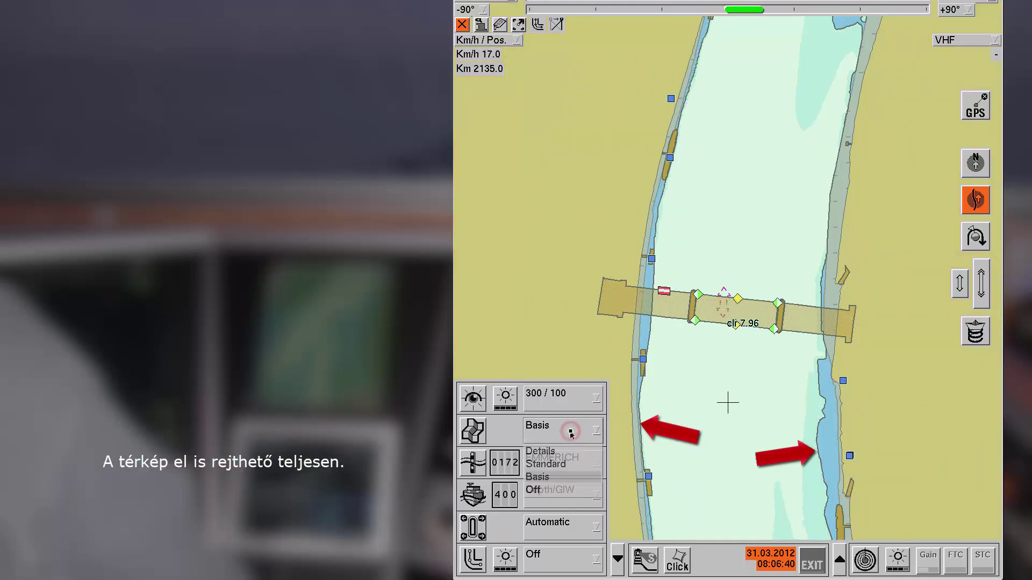
left_click(534, 489)
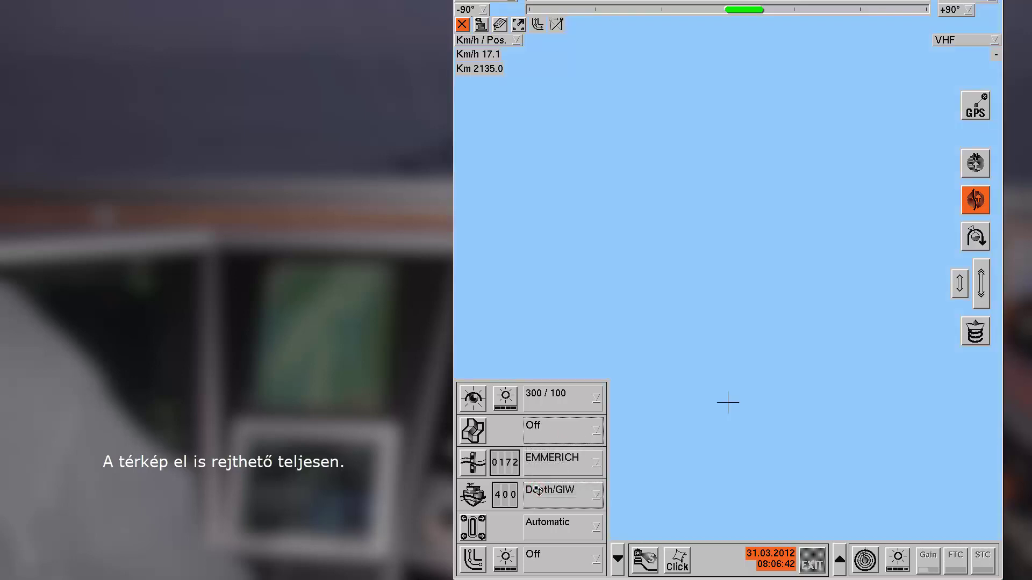
left_click(572, 429)
left_click(549, 465)
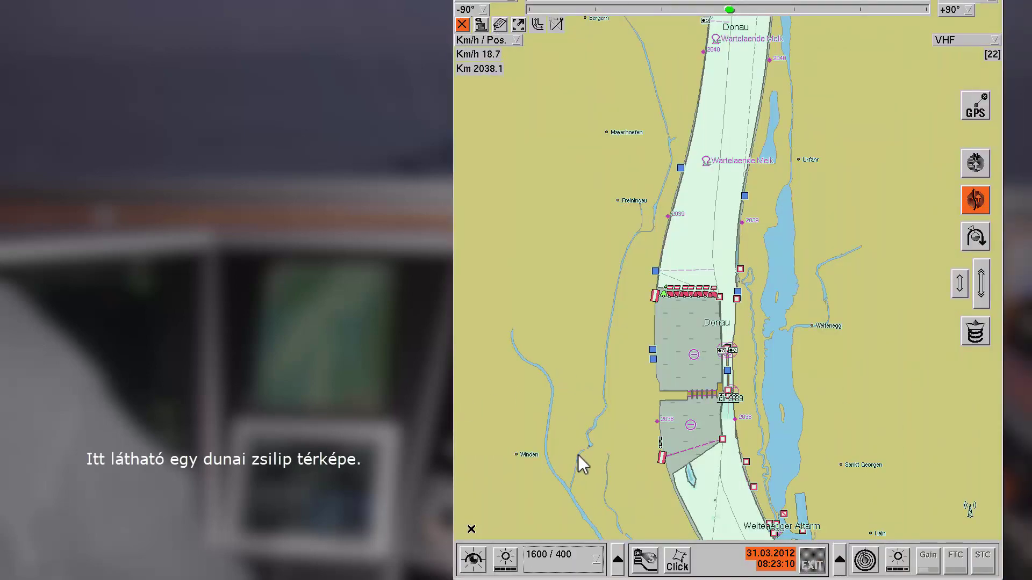
- Set the chart's display range to 800 / 200 and its font size to 200%
left_click(564, 556)
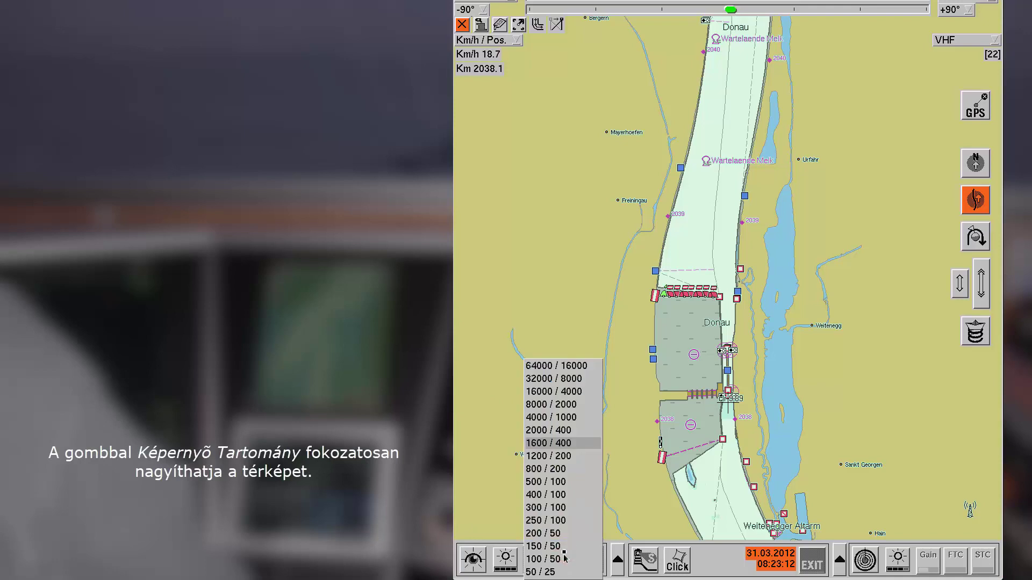
left_click(562, 470)
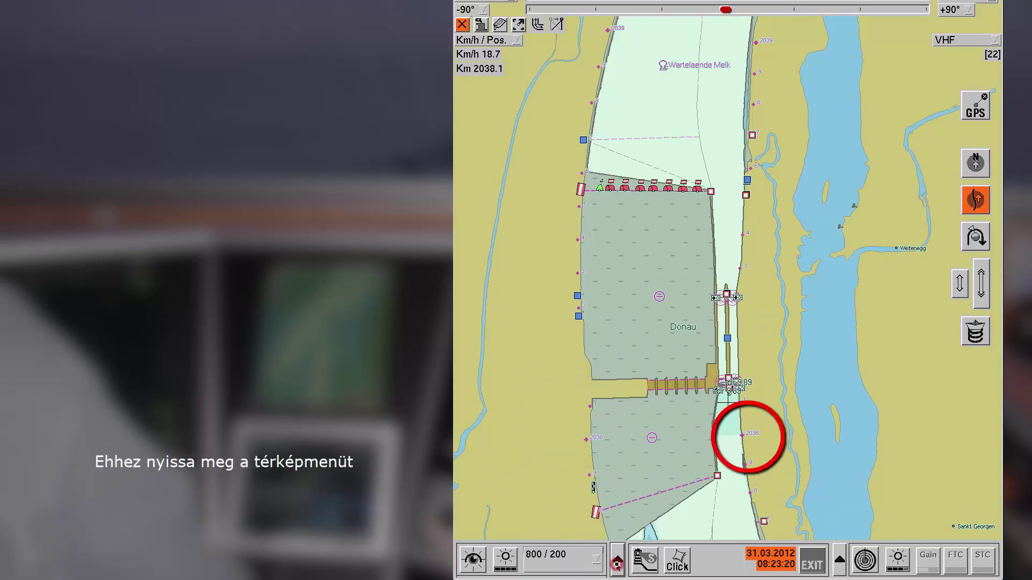
left_click(617, 563)
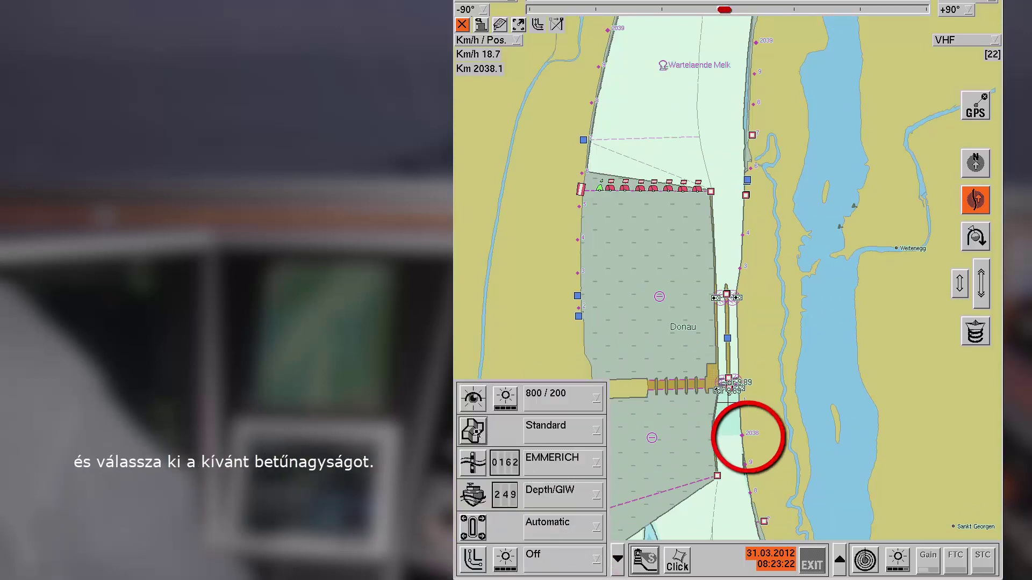
left_click(474, 431)
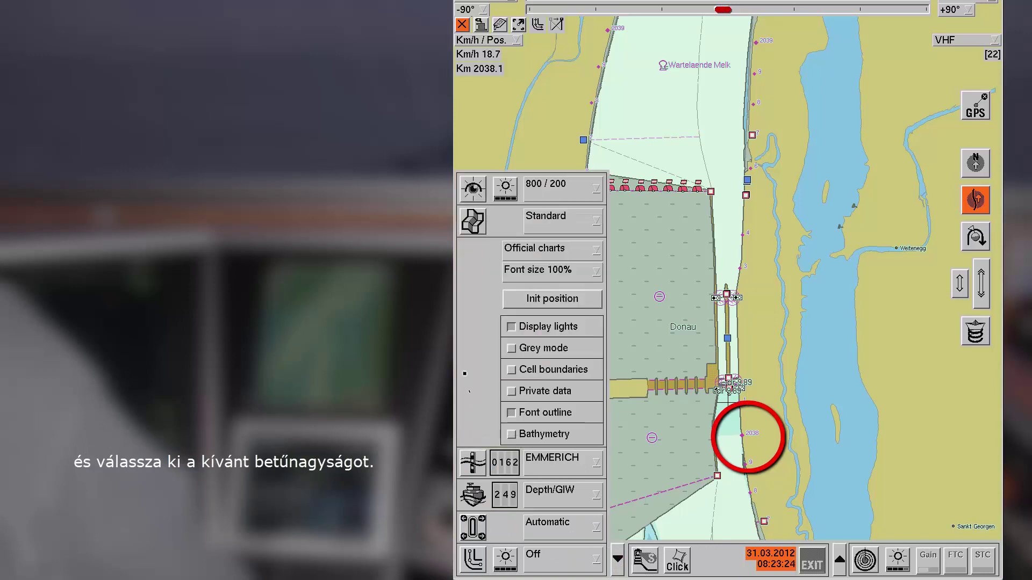
left_click(595, 269)
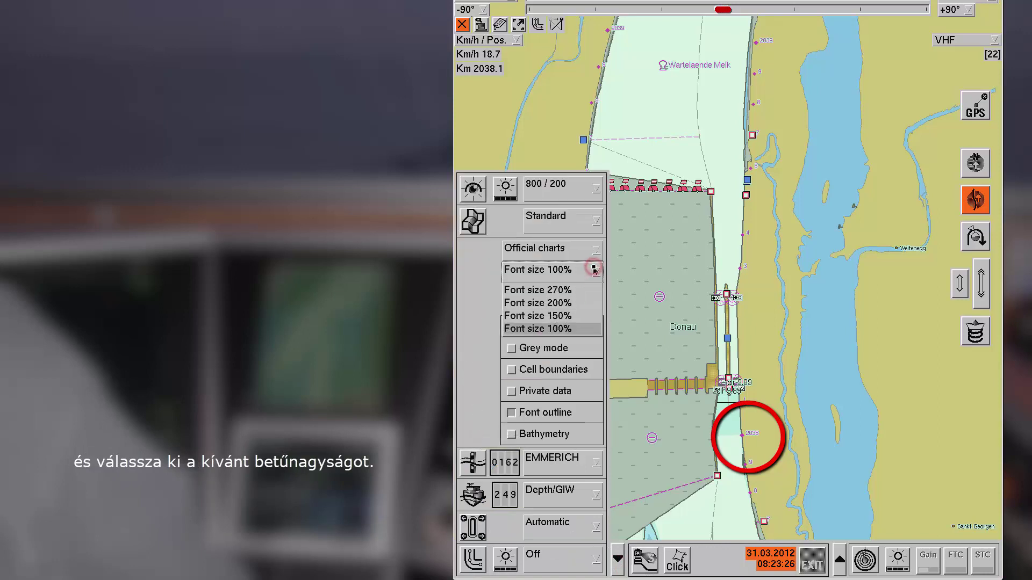
left_click(561, 304)
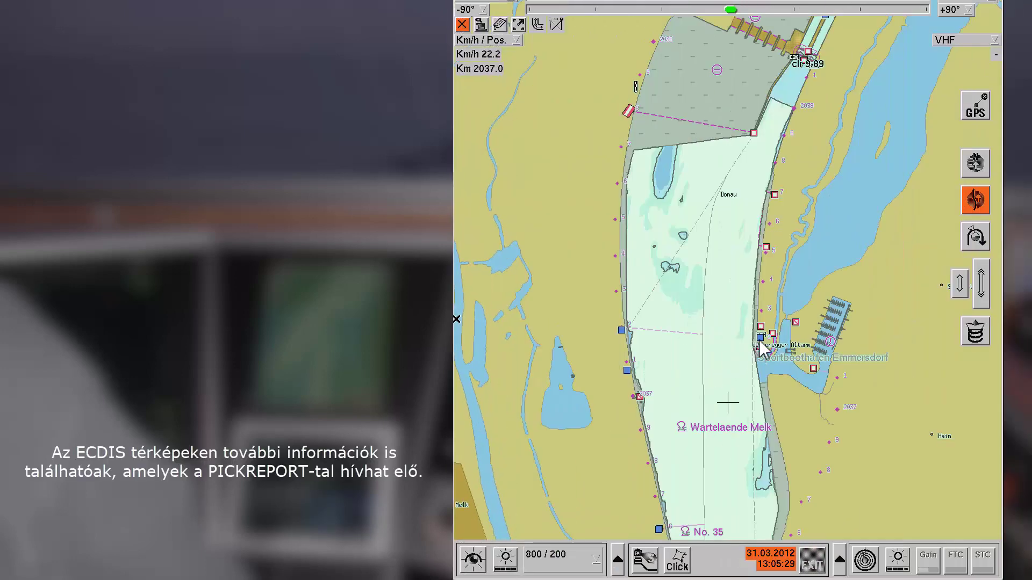
- View the Pickreport of the blue sign by the Emmersdorf harbour entrance, the red sign upstream, and the blue sign on the opposite bank
right_click(760, 338)
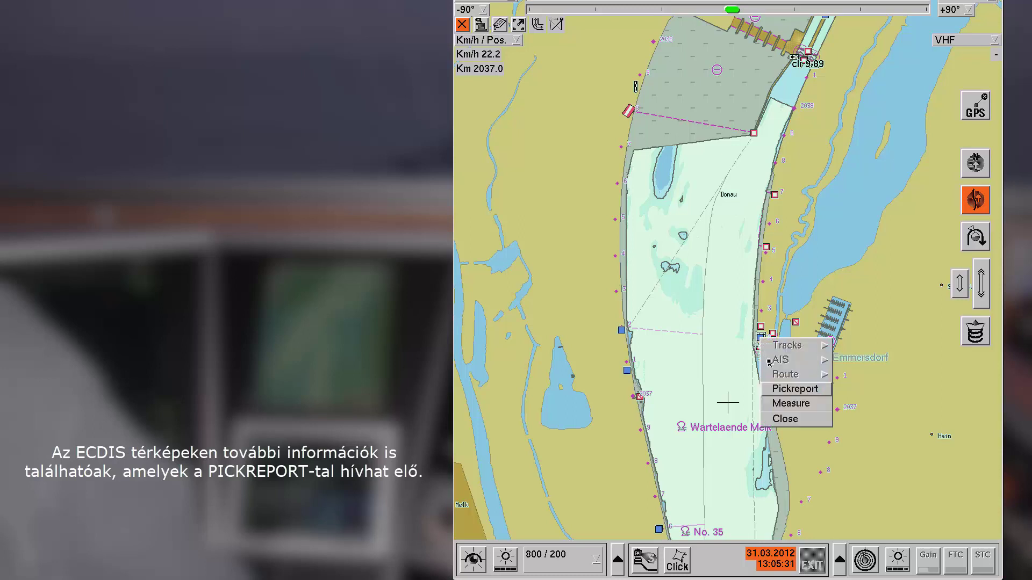
left_click(775, 389)
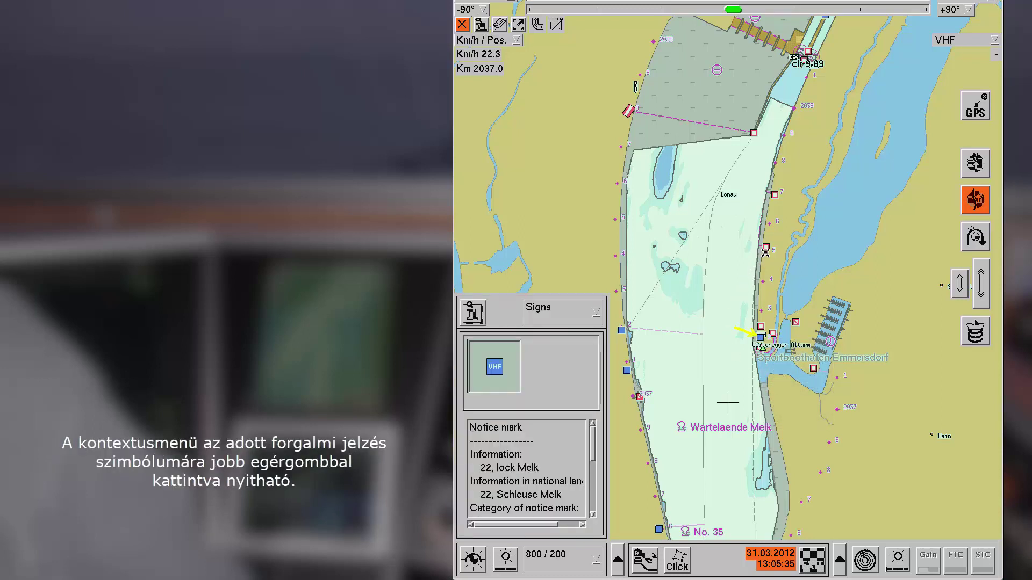
right_click(767, 250)
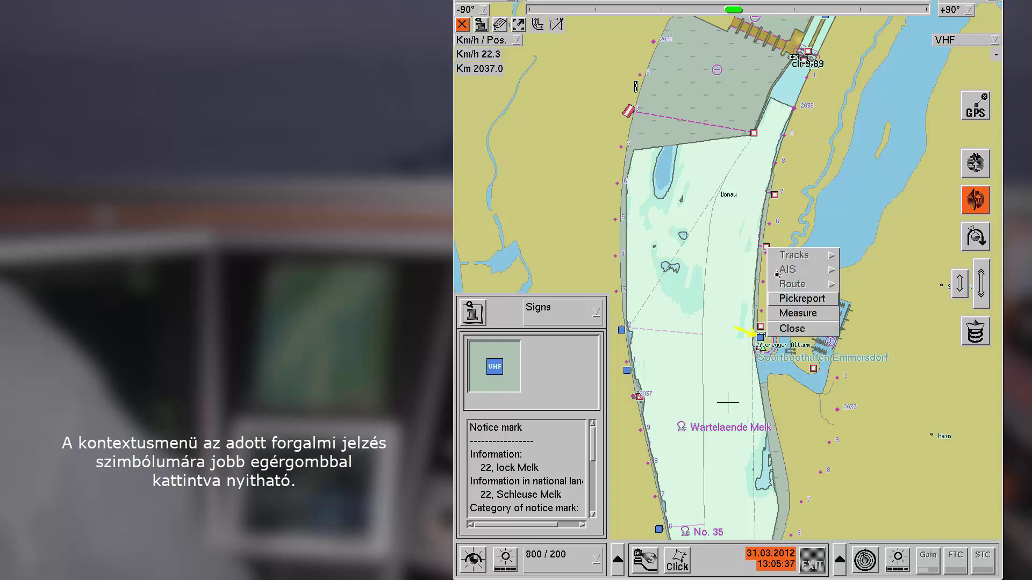
left_click(783, 300)
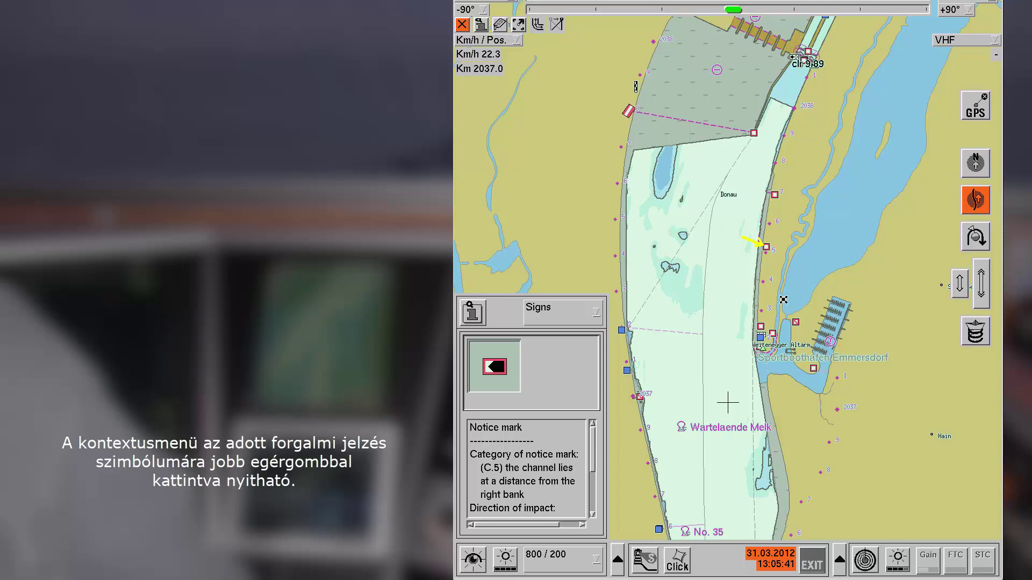
right_click(623, 330)
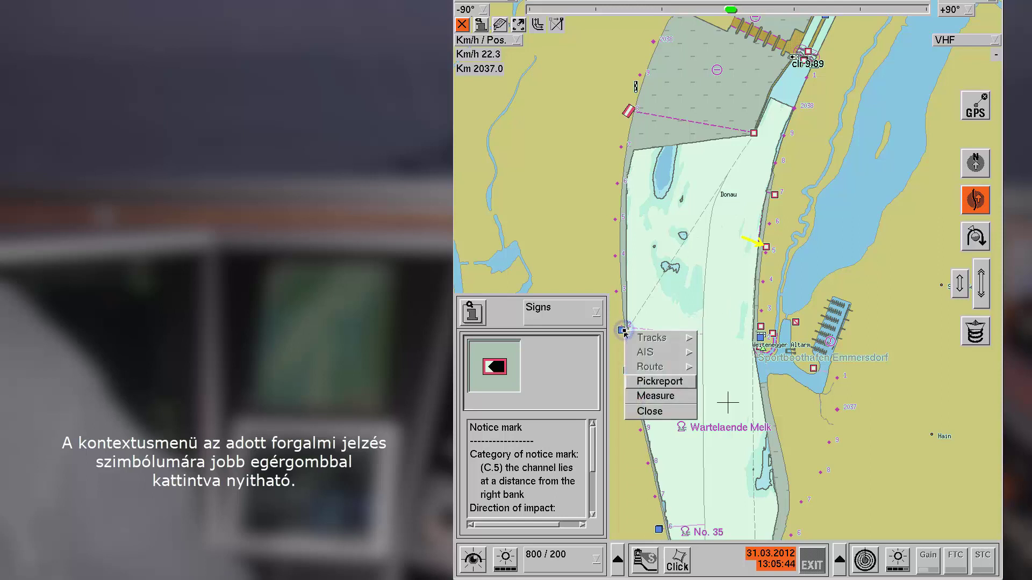
left_click(658, 381)
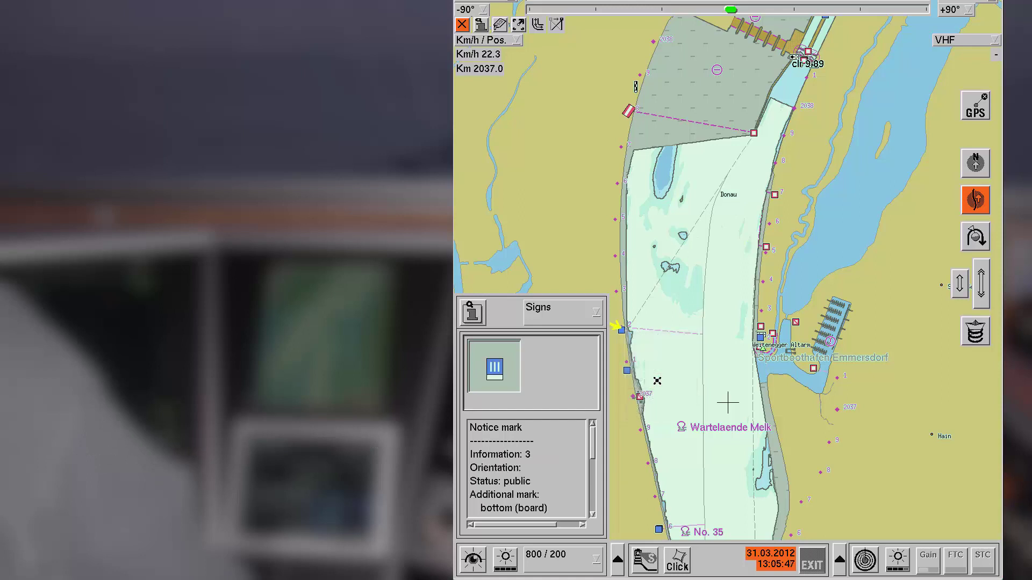
- View the Pickreport of the red notice mark near km 2037, read through its full text, and close the report
right_click(640, 398)
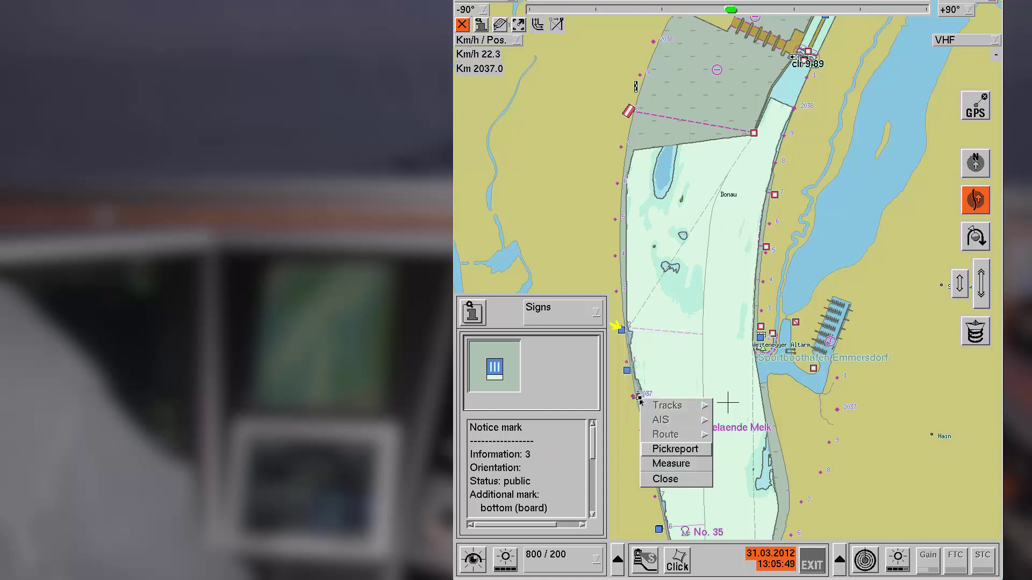
left_click(666, 450)
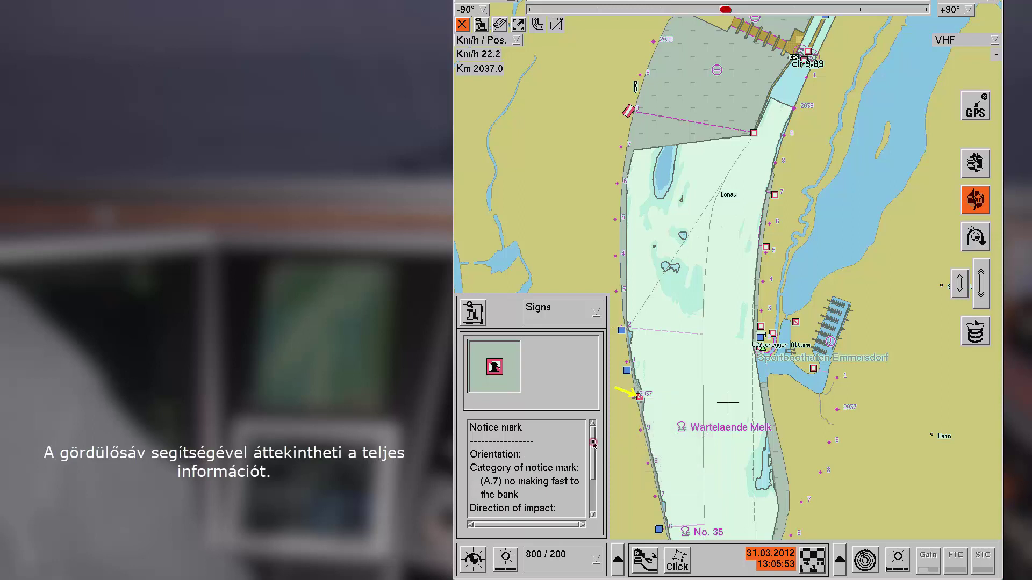
left_click_drag(593, 445, 595, 476)
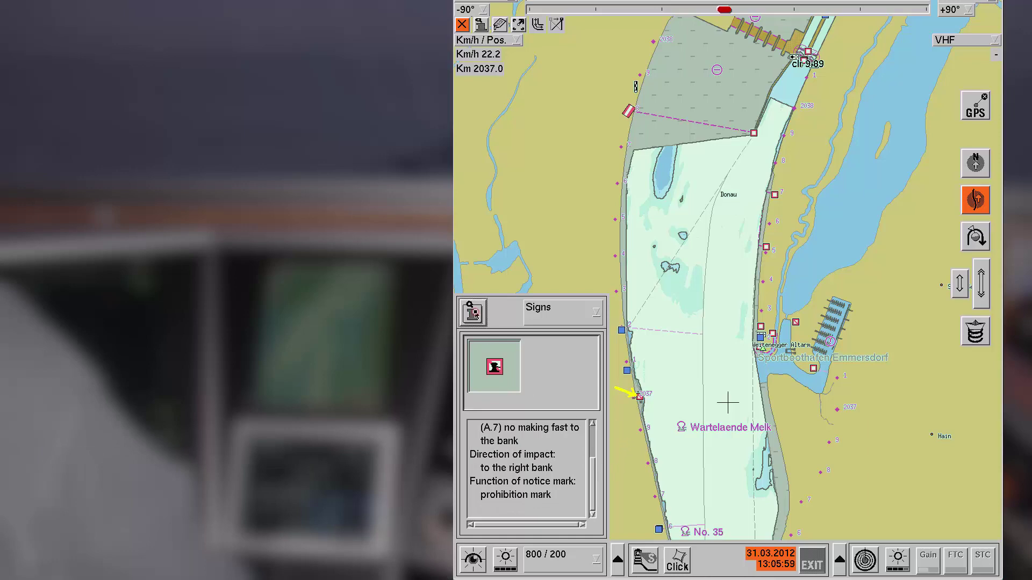
left_click(472, 311)
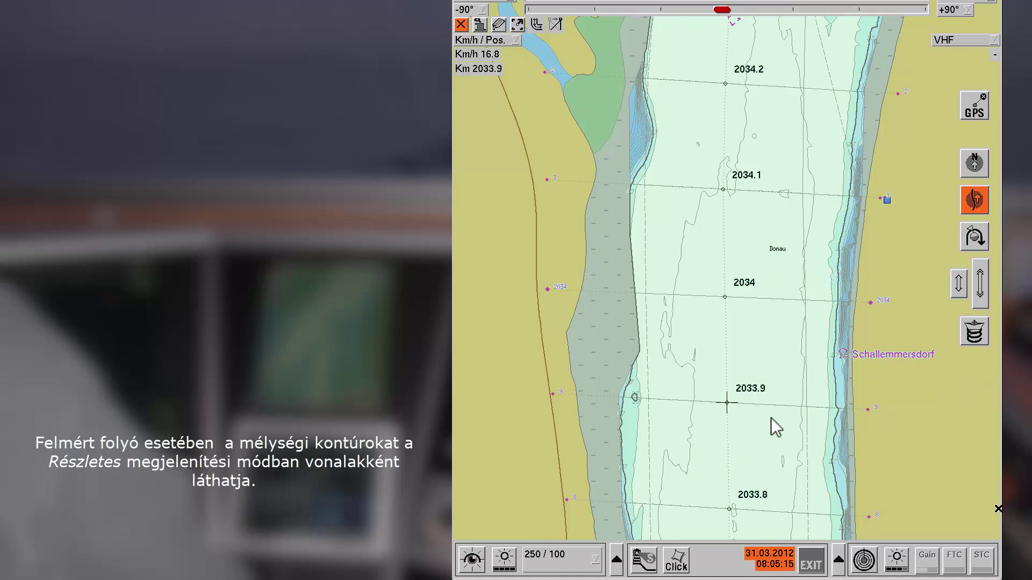
- Change the Depth/GlW value to adjust the colouring of the navigable water area
left_click(616, 562)
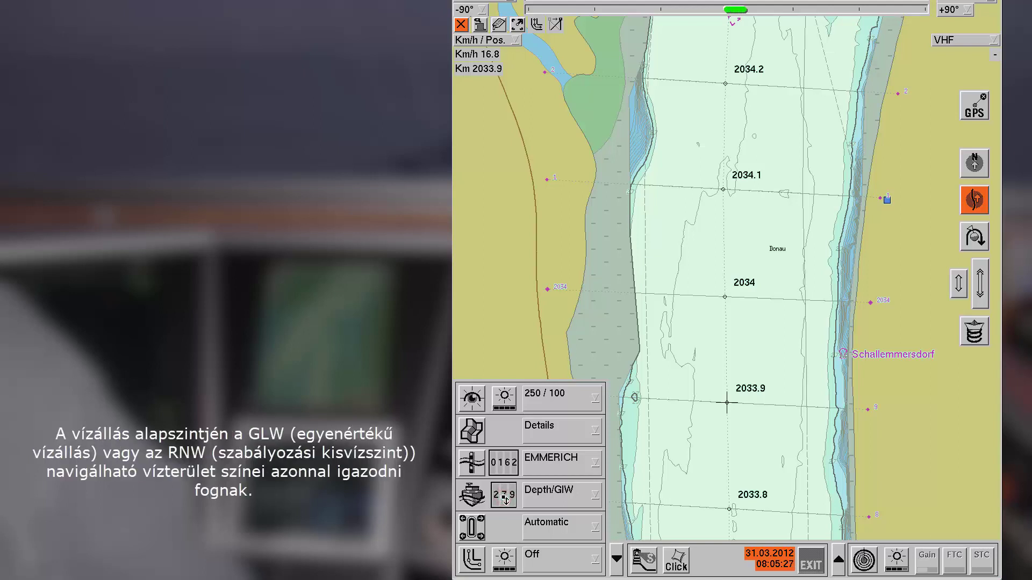
left_click(505, 500)
left_click(505, 500)
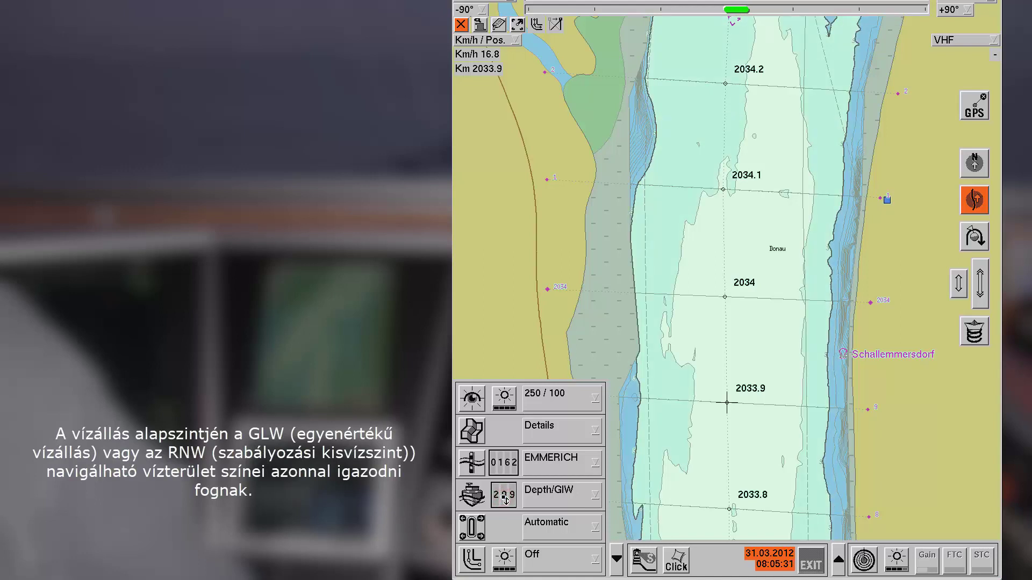
- Set the Depth/GlW value to 309
left_click(505, 500)
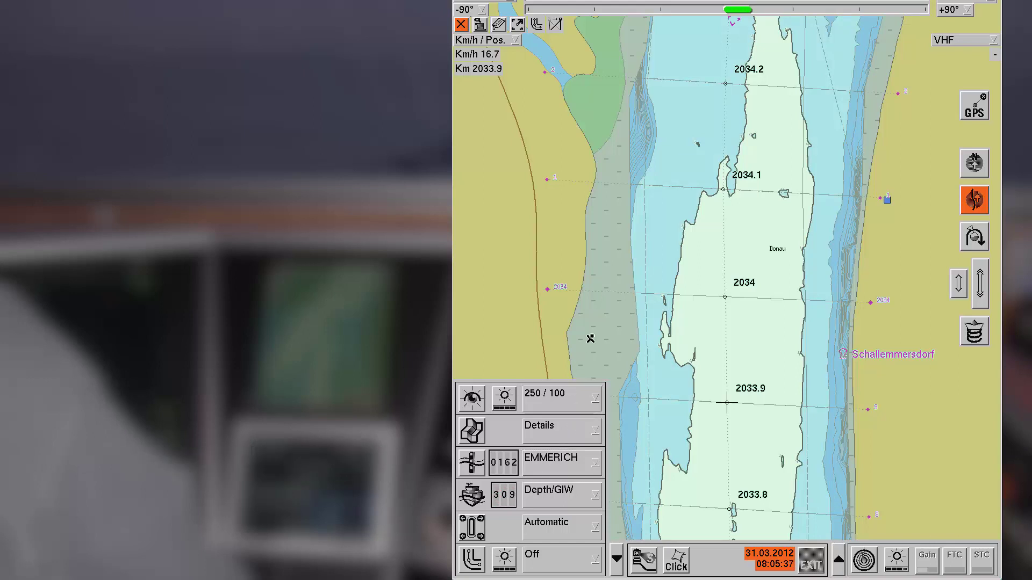
- View the Pickreport of the grey riverbank area near km 2034, read its unsurveyed area entry, and close the report
right_click(602, 301)
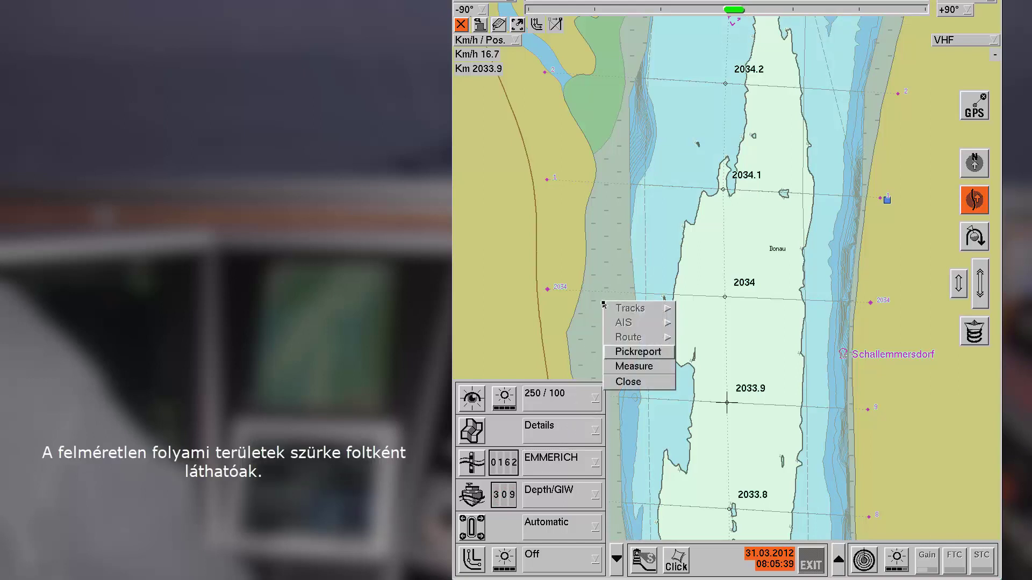
left_click(620, 357)
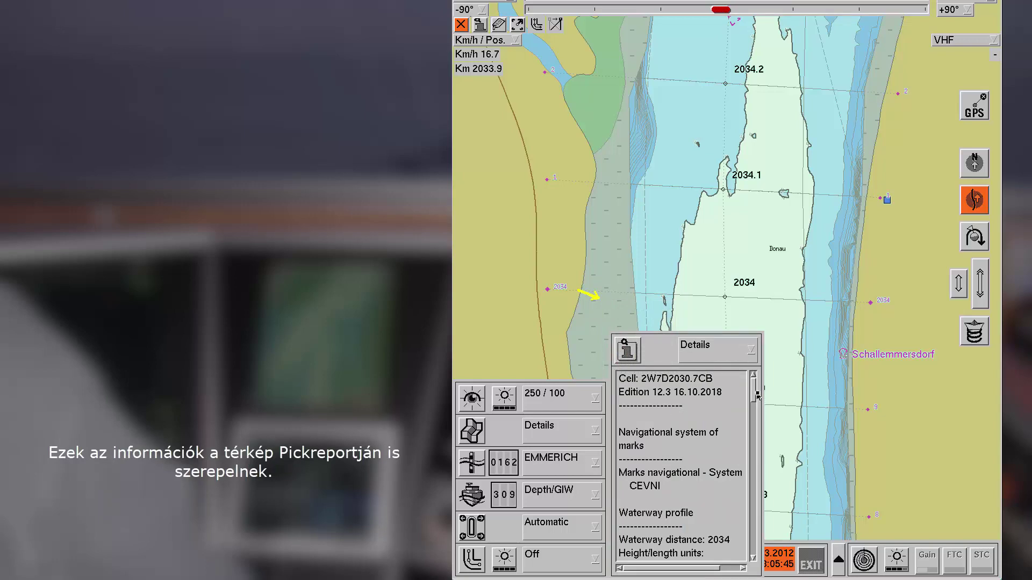
left_click_drag(758, 396, 753, 574)
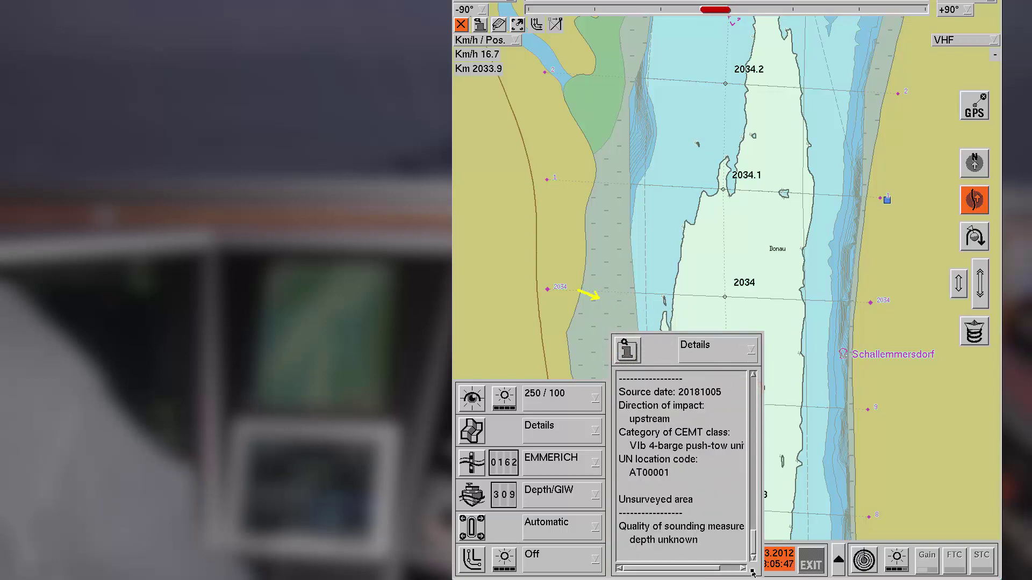
left_click(662, 500)
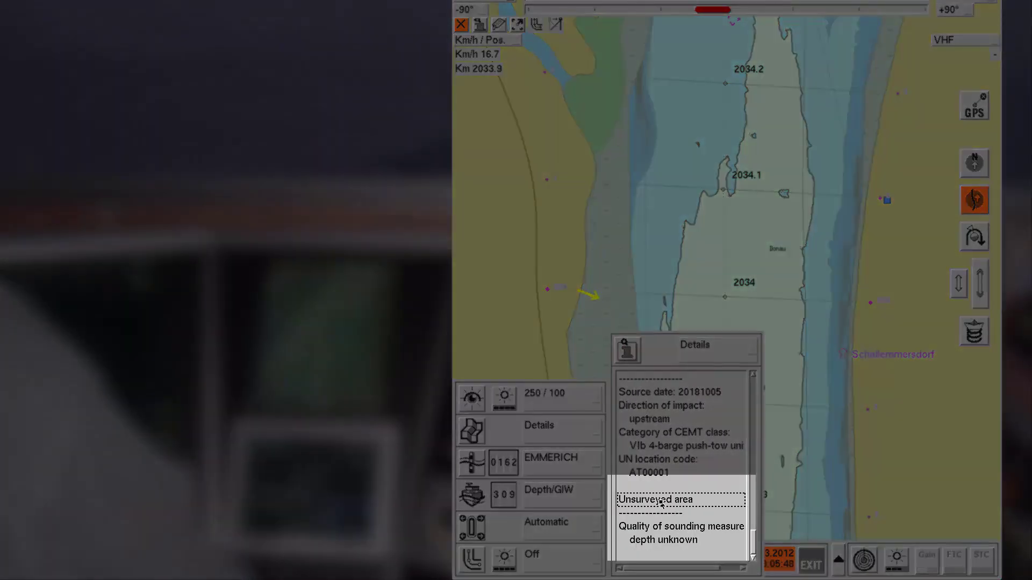
left_click(628, 351)
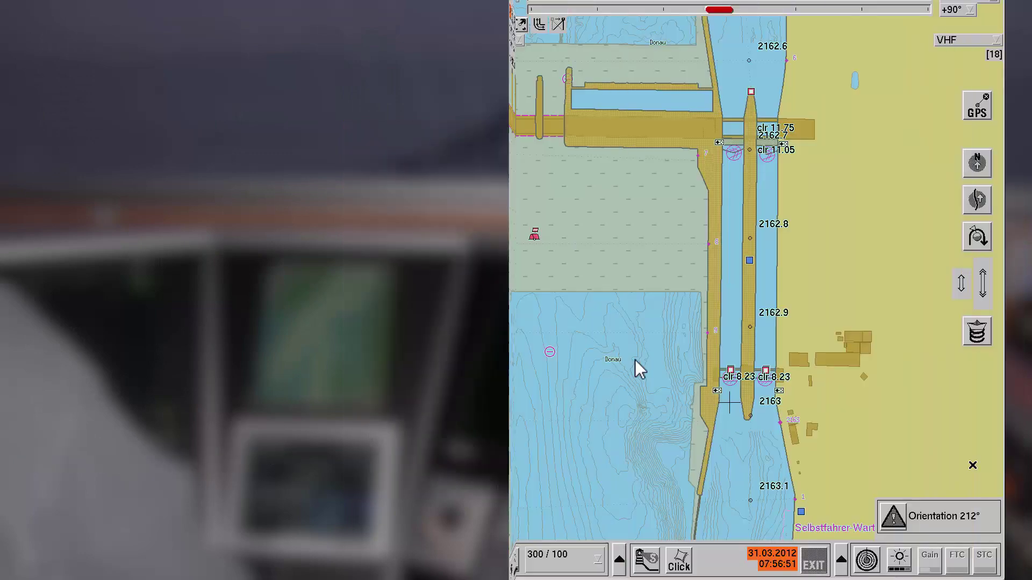
- View the Pickreport of the lock chamber between km 2162.8 and 2162.9 and read through its details
right_click(731, 273)
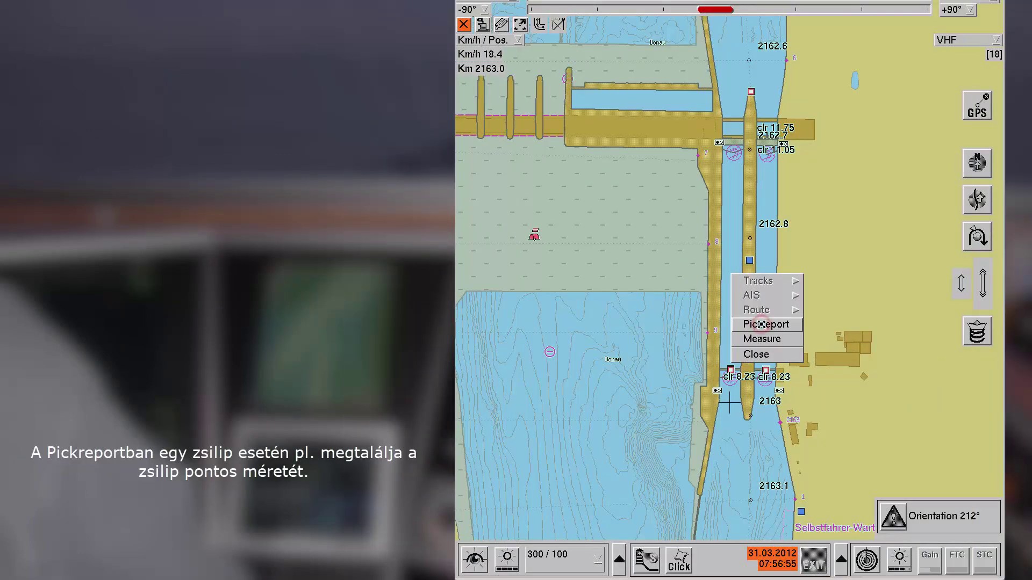
left_click(762, 325)
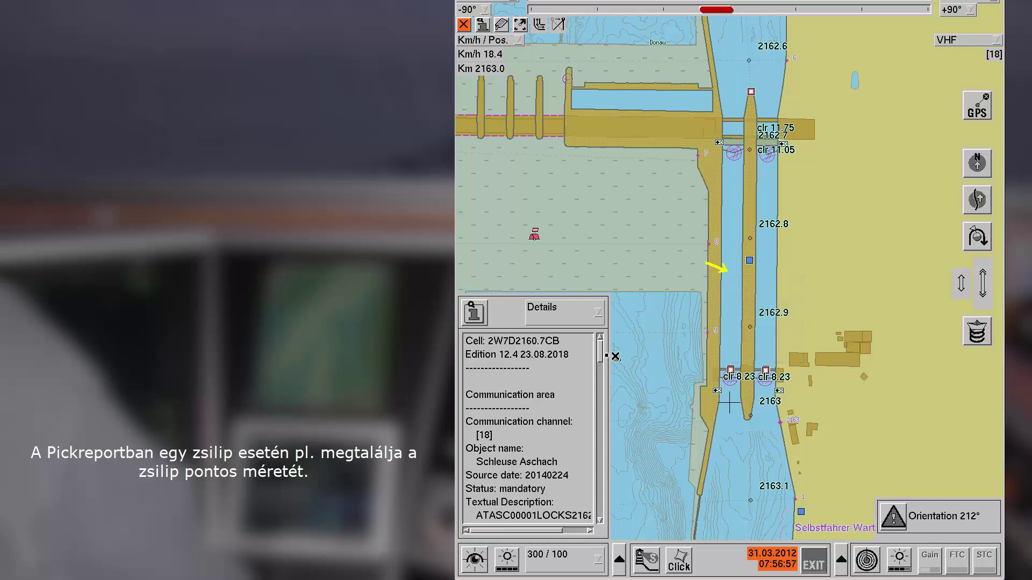
left_click_drag(602, 356, 603, 404)
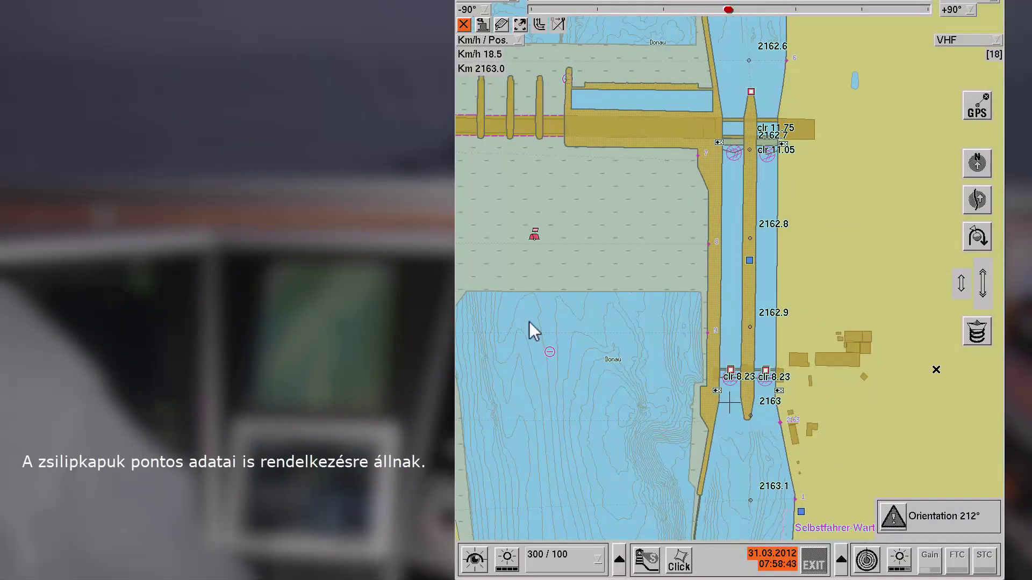
- Set the display range to 100 / 50 and read the Pickreport Details of the lock gate near km 2163
left_click(554, 557)
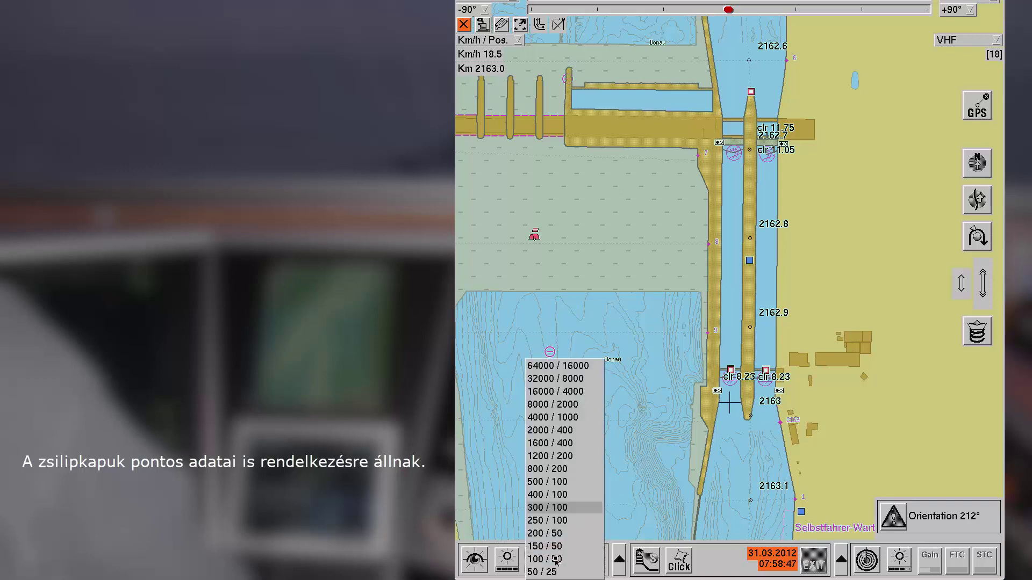
left_click(556, 559)
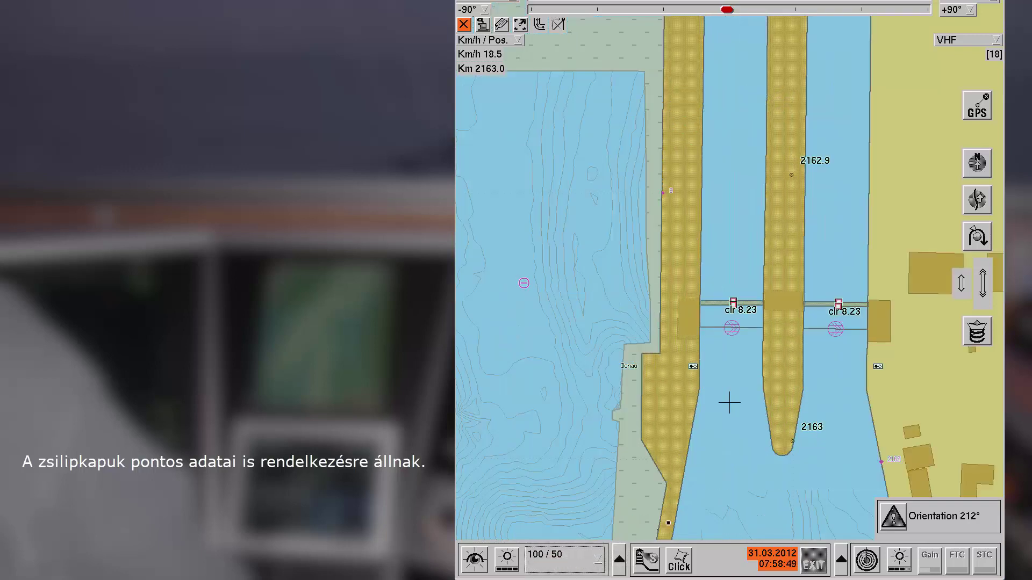
right_click(730, 332)
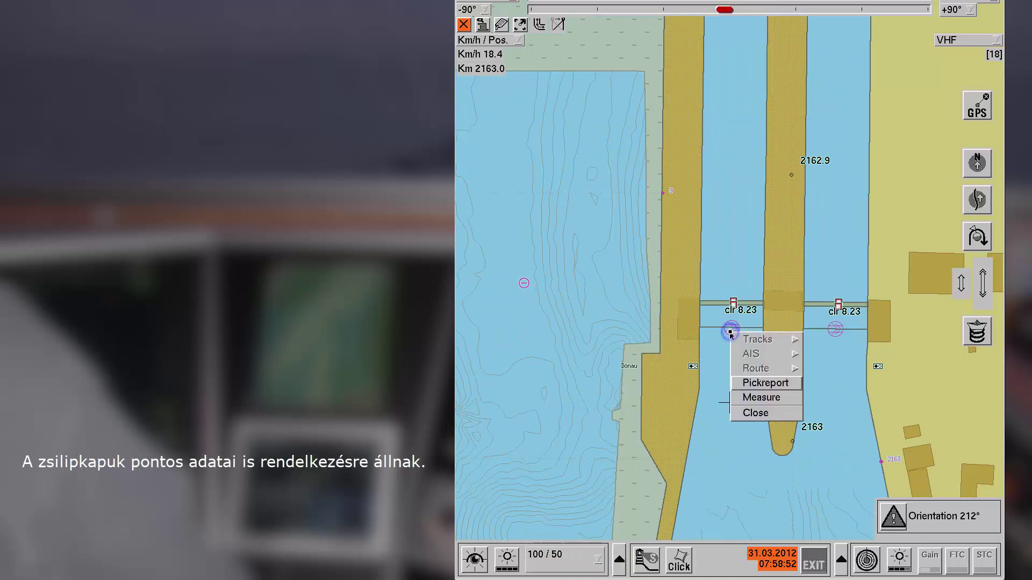
left_click(756, 384)
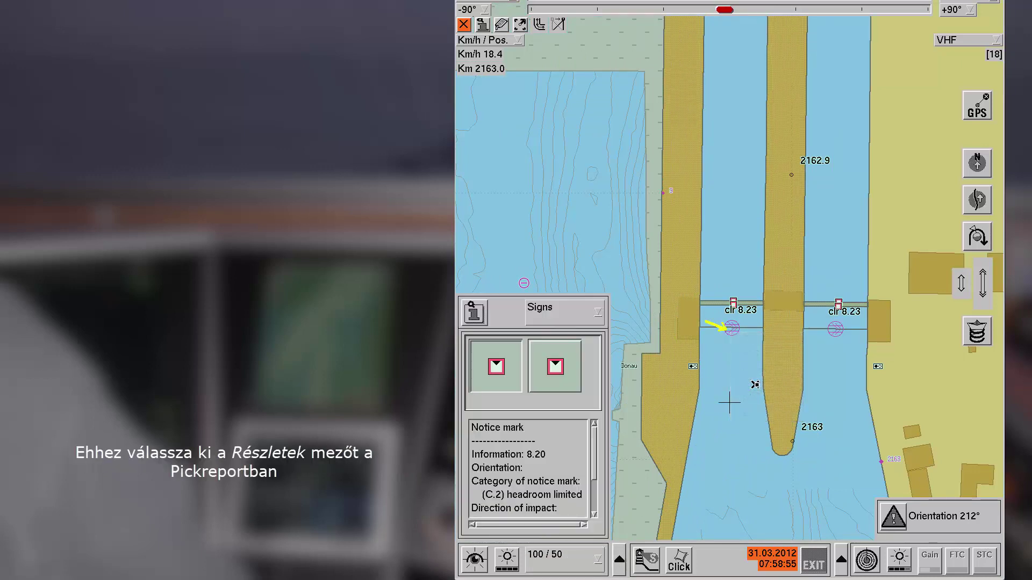
left_click(571, 312)
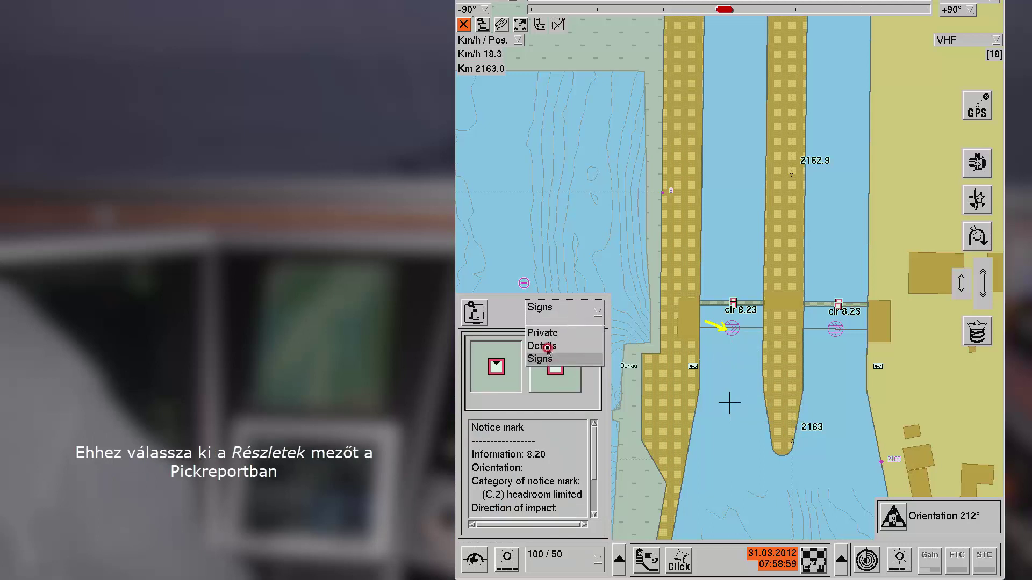
left_click(547, 347)
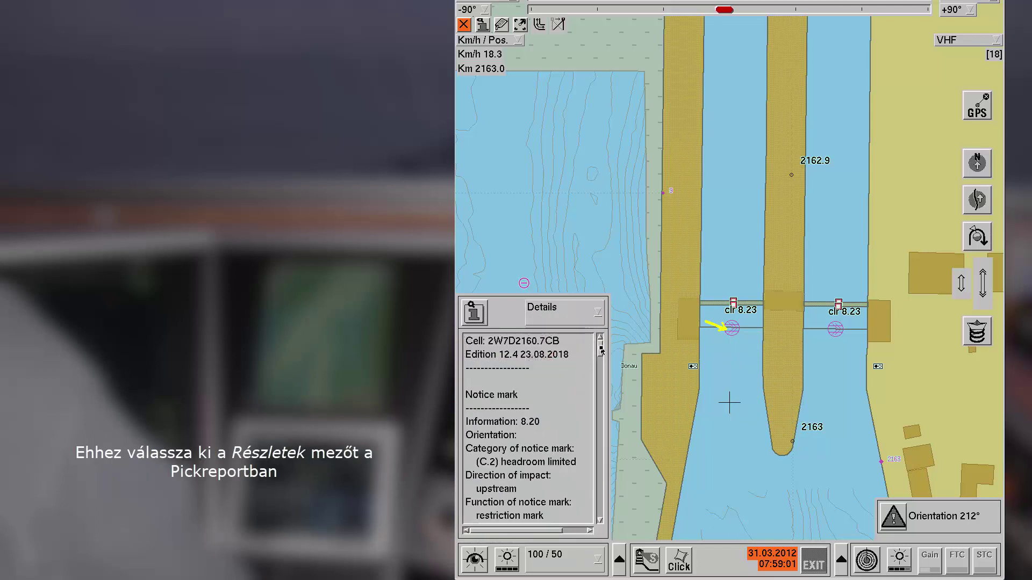
left_click_drag(601, 349, 605, 516)
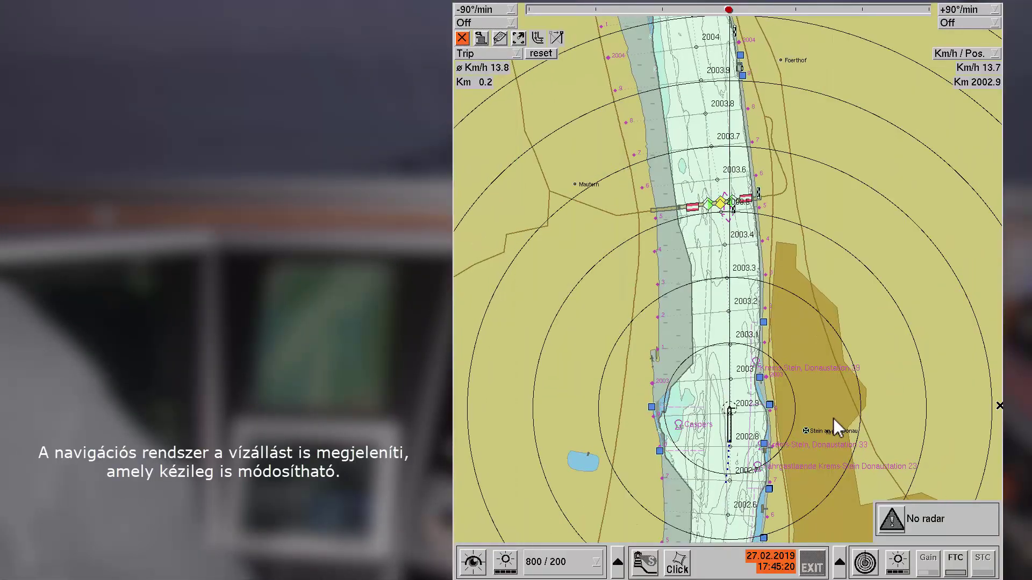
- Expand the water level settings for the Danube and try adjusting the Korneuburg water level value manually
left_click(617, 563)
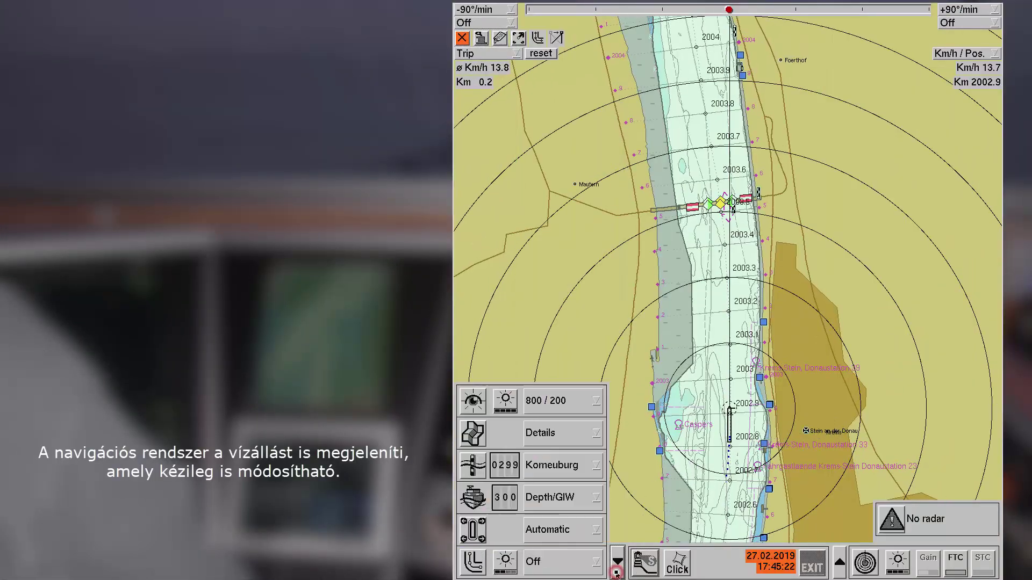
left_click(459, 470)
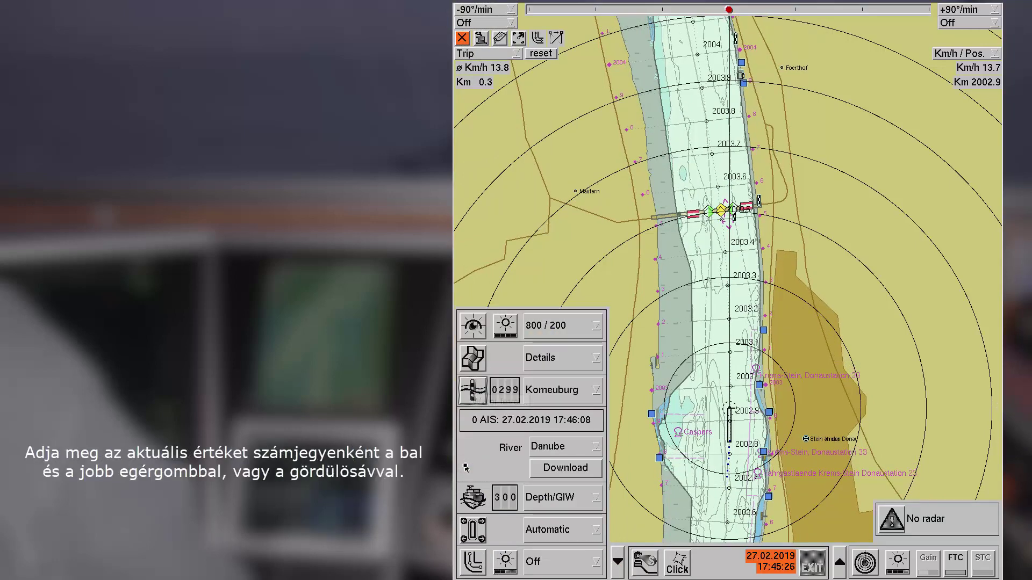
left_click(508, 391)
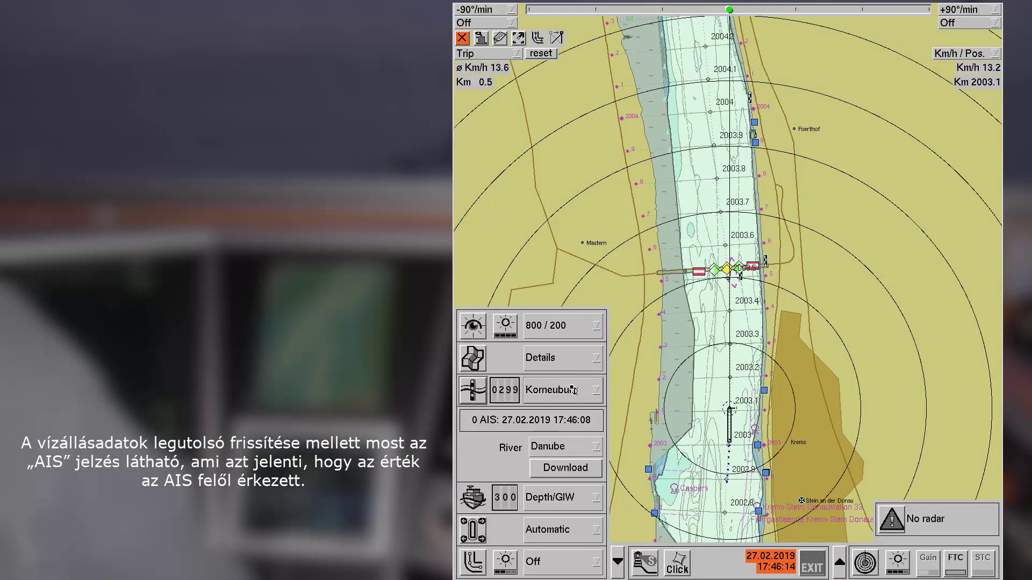
- View the list of selectable Danube gauge stations and keep Korneuburg selected
left_click(574, 391)
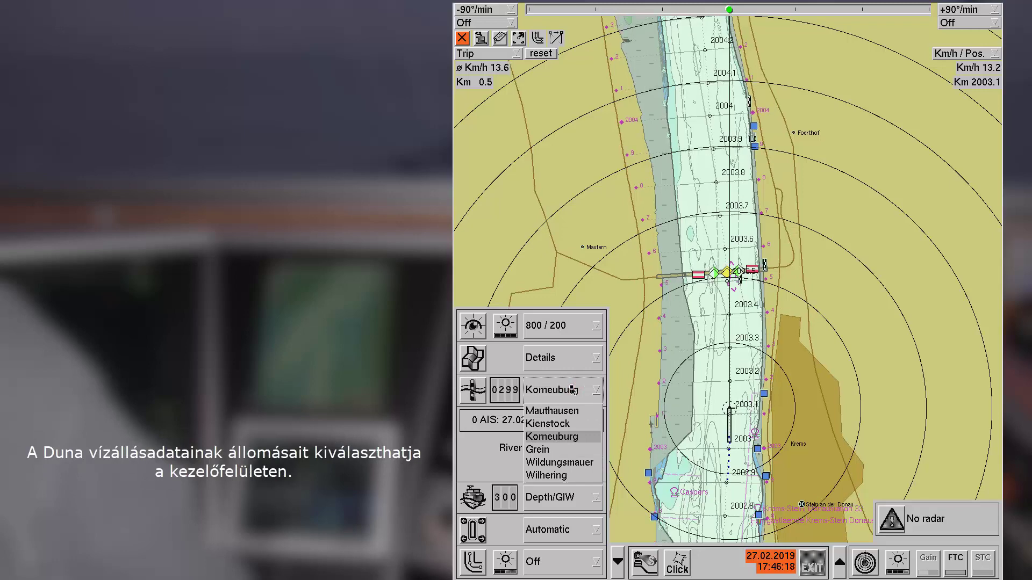
left_click(574, 391)
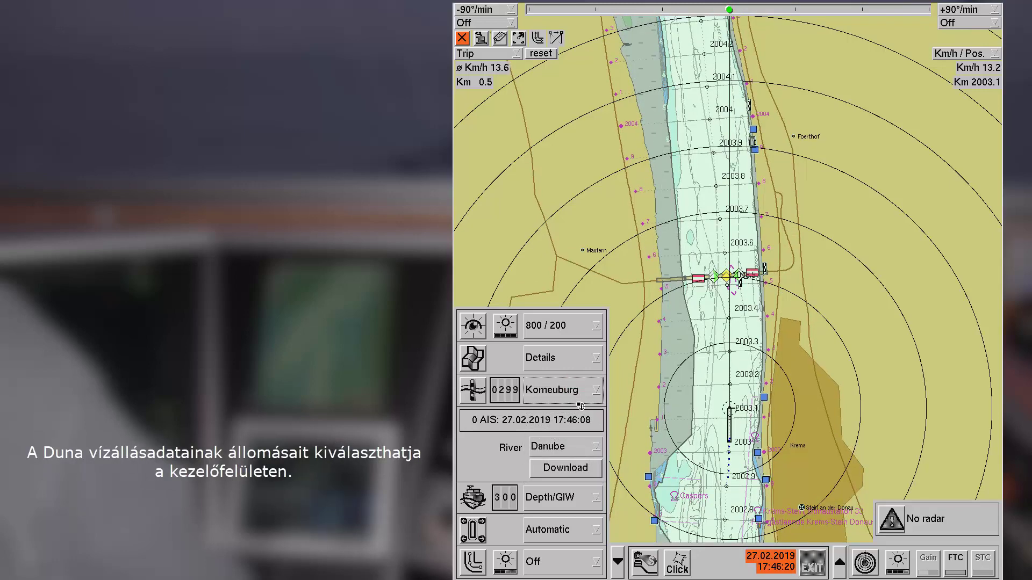